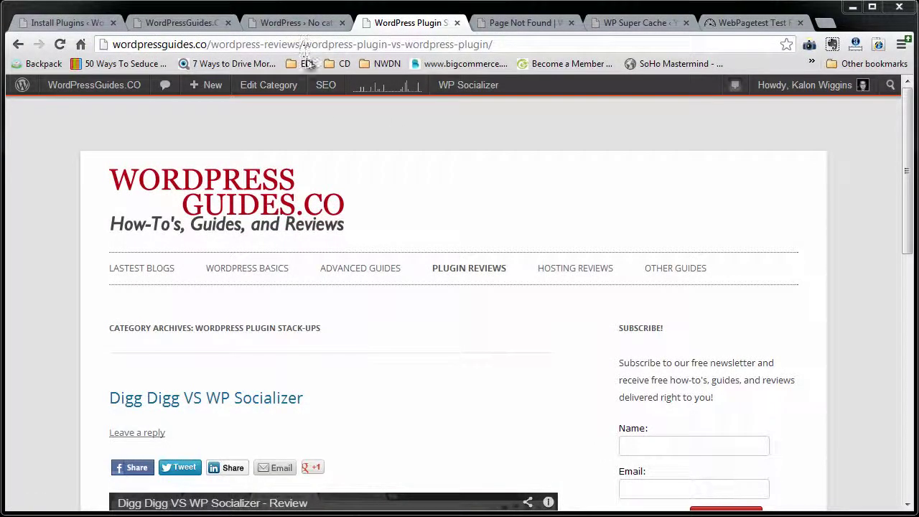
Review the parent/child category hierarchy, then return to the Plugin Reviews archive at /wordpress-reviews/wordpress-plugin-reviews/.
key("ctrl+1")
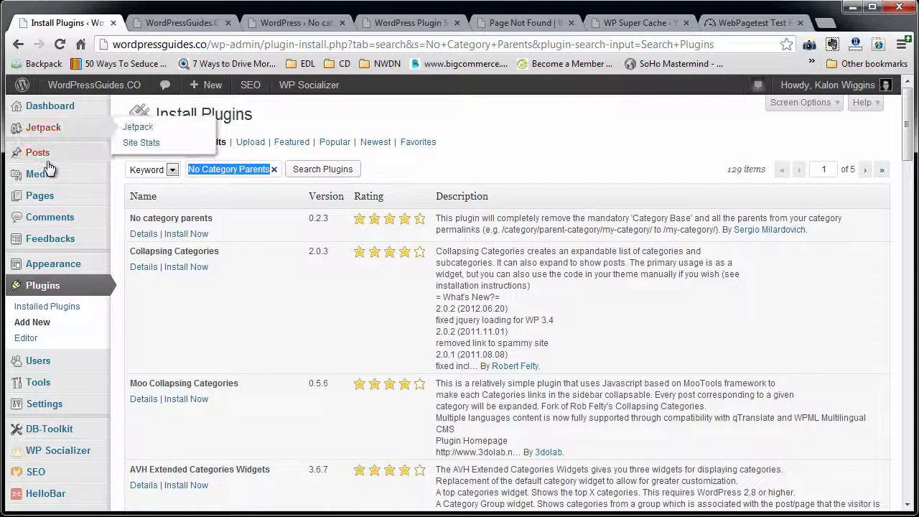
mouse_move(37, 152)
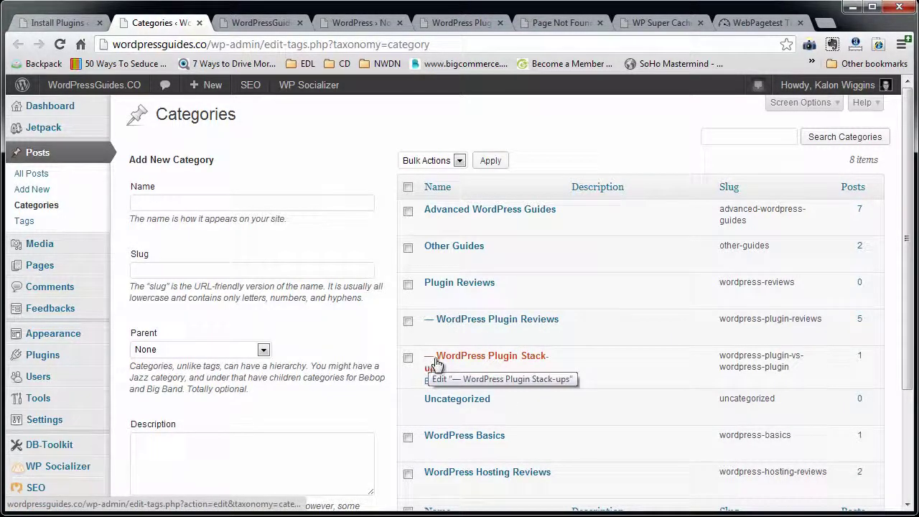
left_click(366, 27)
left_click(459, 23)
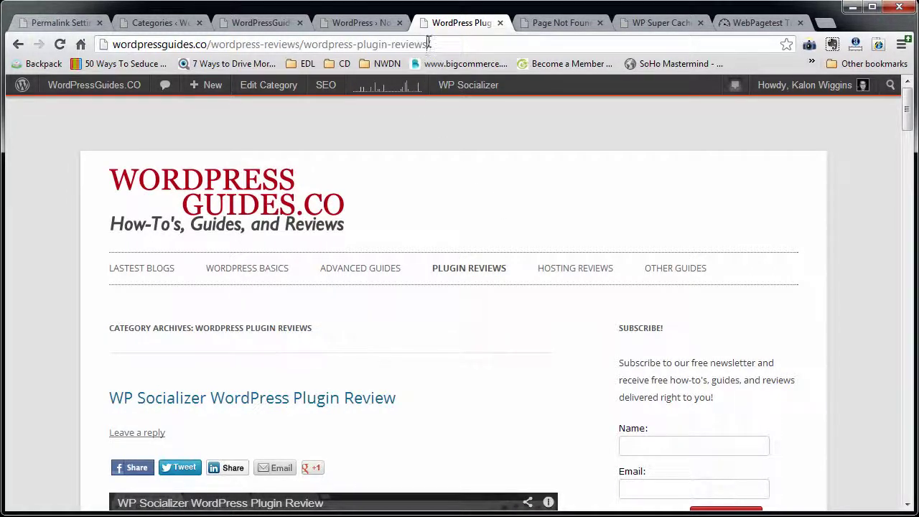
Point out the child wordpress-plugin-reviews and parent wordpress-reviews slugs in the archive address.
left_click_drag(429, 43, 304, 44)
mouse_move(443, 290)
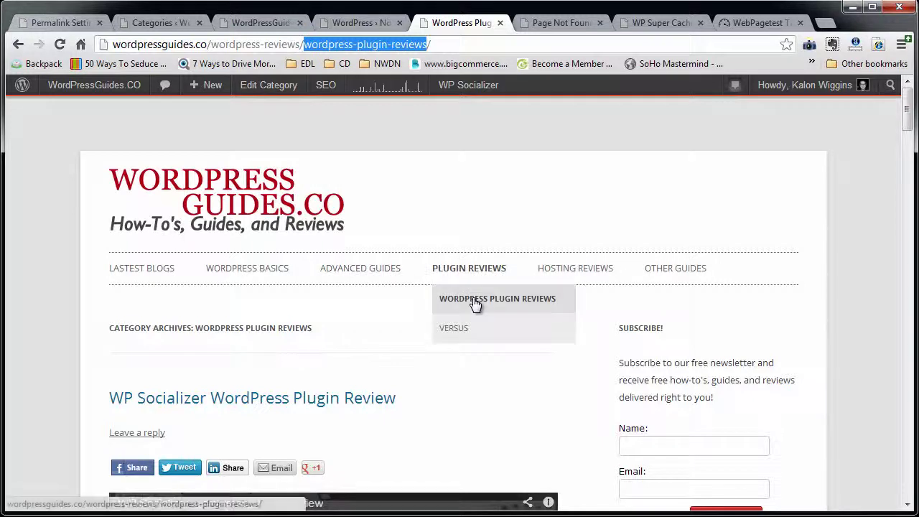
left_click(475, 302)
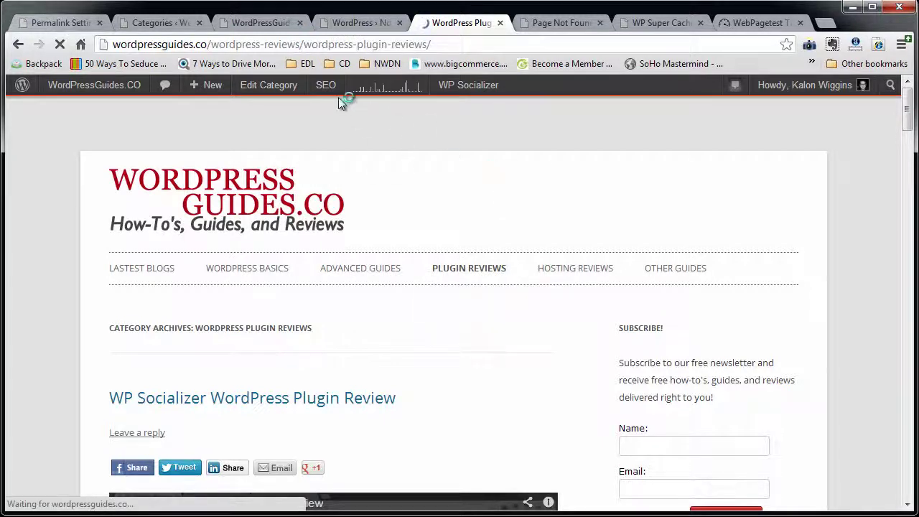
left_click_drag(303, 43, 428, 43)
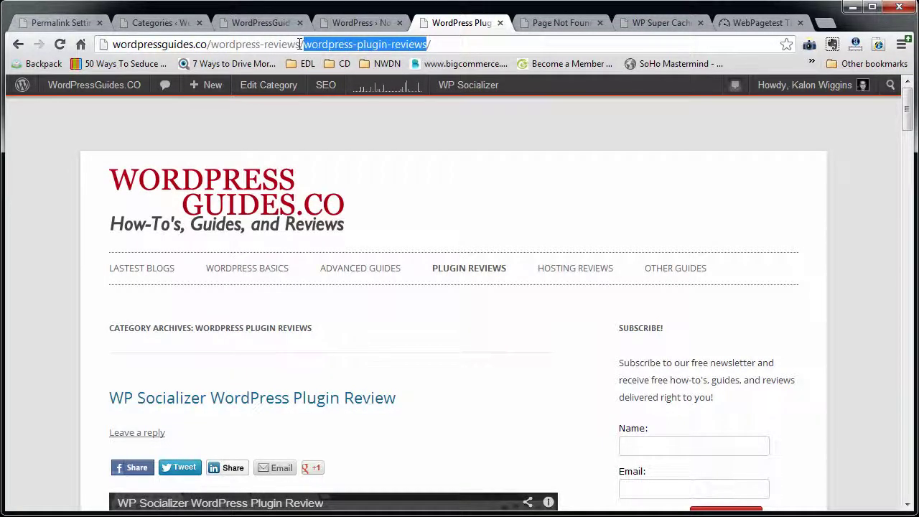
left_click_drag(300, 44, 211, 44)
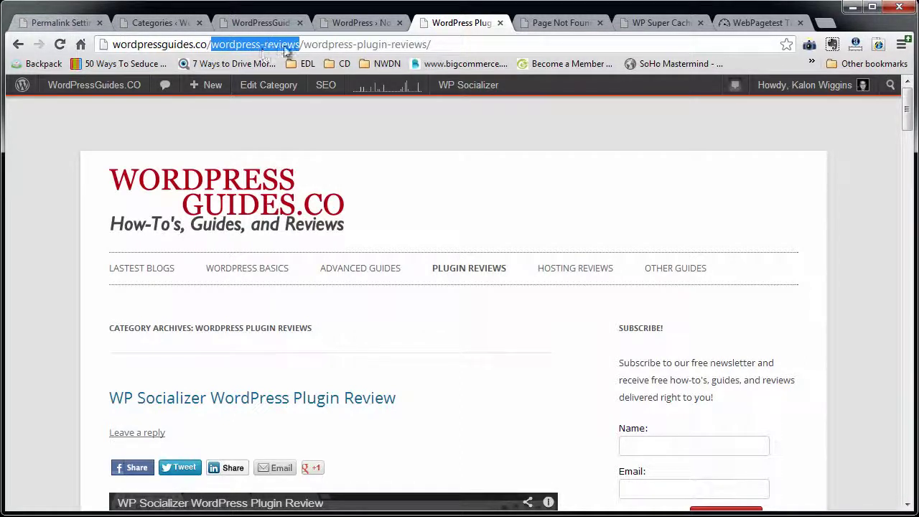
key("Right")
Highlight the full address and its parent and child parts again, then view the plugin details.
left_click_drag(115, 46, 542, 28)
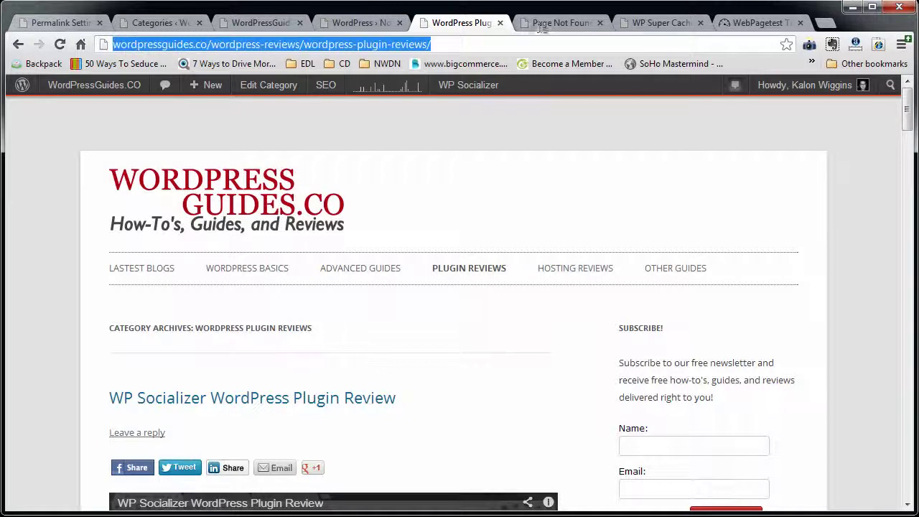
left_click(302, 44)
mouse_move(304, 45)
left_mouse_down()
mouse_move(215, 45)
mouse_move(305, 38)
left_mouse_up()
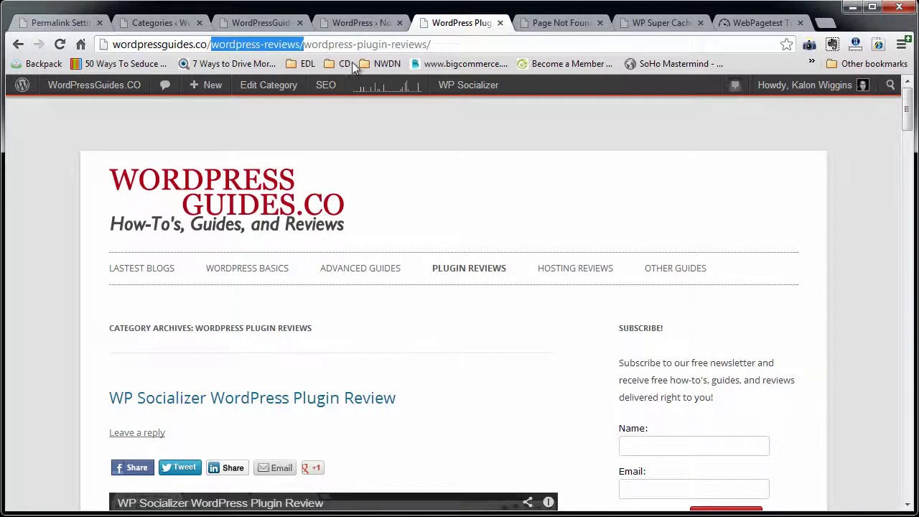
left_click_drag(453, 43, 299, 49)
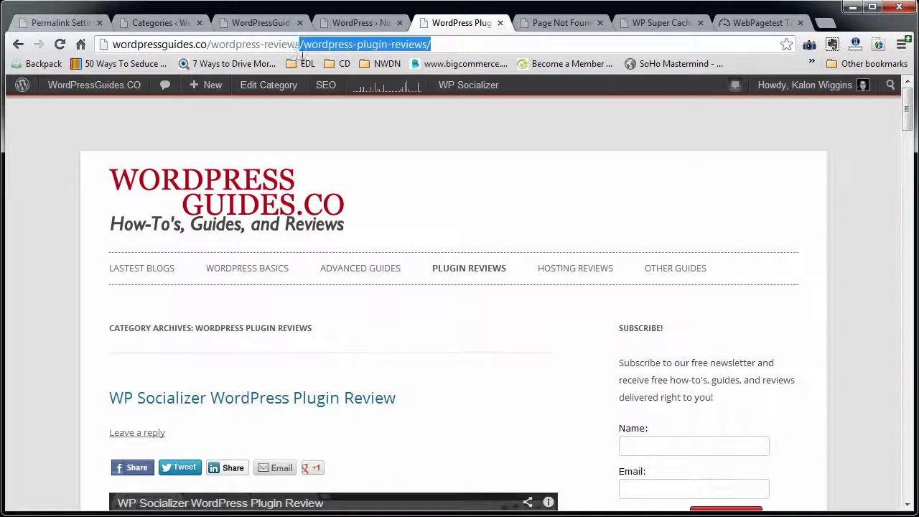
mouse_move(213, 45)
left_mouse_down()
mouse_move(304, 44)
mouse_move(208, 46)
left_mouse_up()
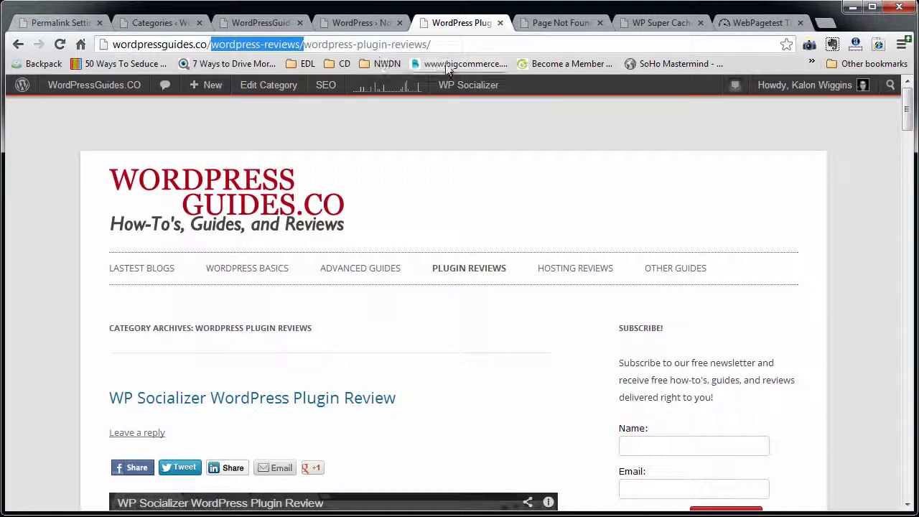
left_click(259, 23)
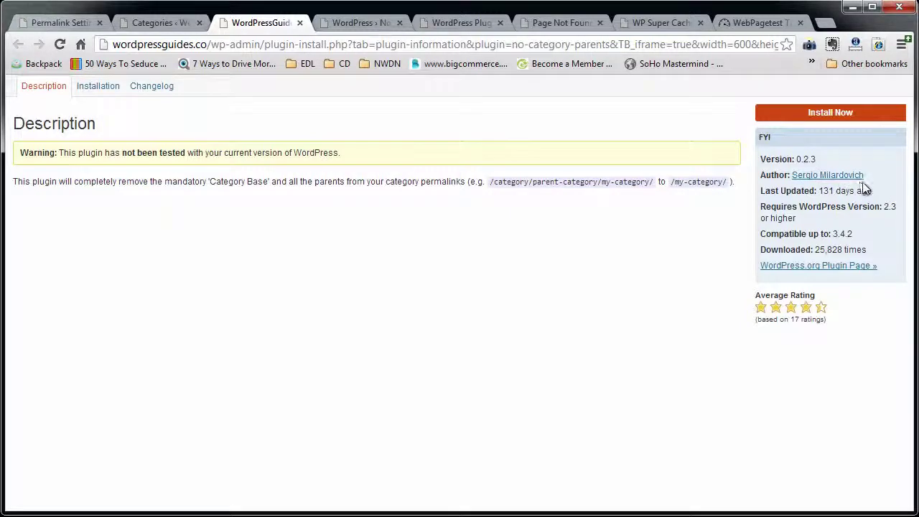
Note the plugin's 25,828 downloads and bring up its No category parents page on WordPress.org.
left_click_drag(815, 248, 868, 249)
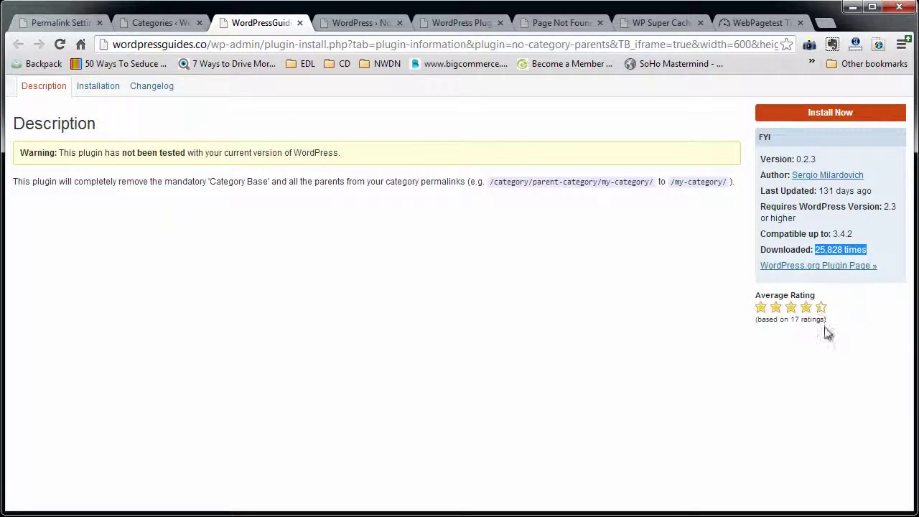
left_click(816, 267)
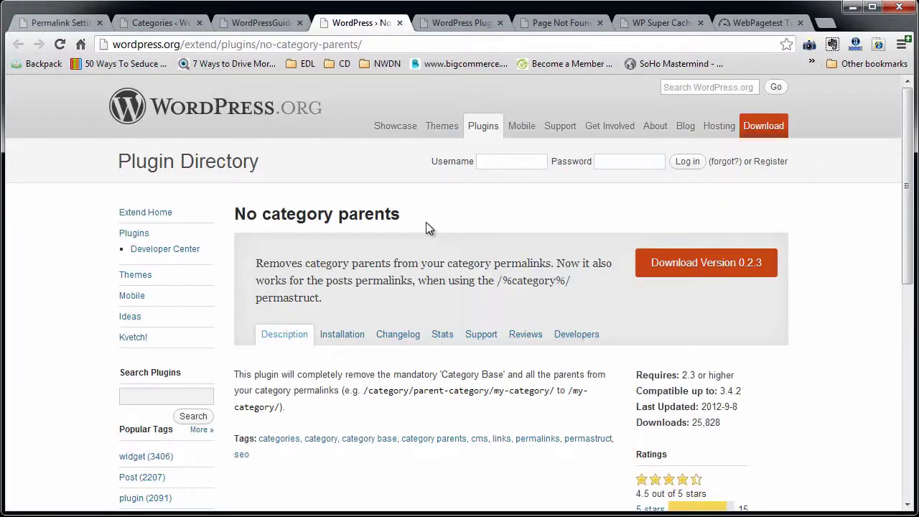
triple_click(408, 225)
key("ctrl+c")
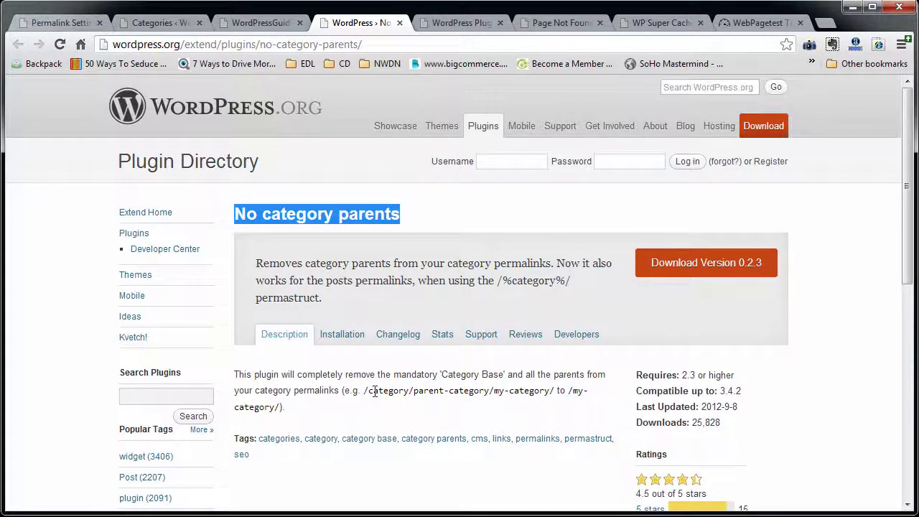
Check the example path /category/parent-category/my-category/, then go back to the Plugin Reviews archive.
left_click_drag(364, 390, 554, 395)
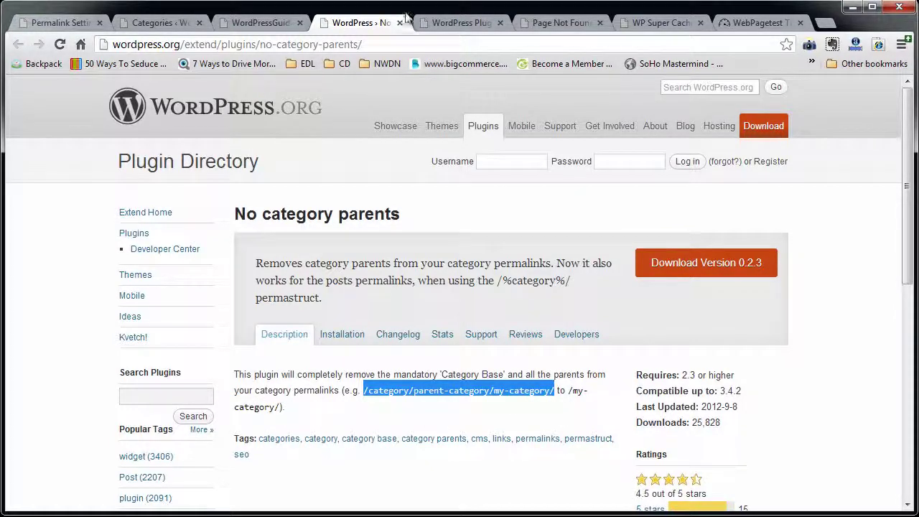
left_click(437, 23)
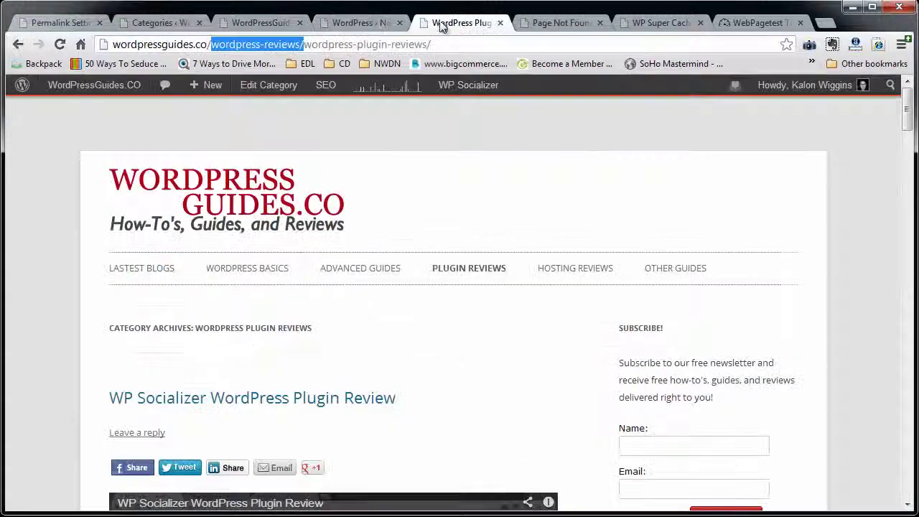
Try category/ and categories/ prefixes in the archive address, remove them, and view Permalink Settings.
left_click(210, 44)
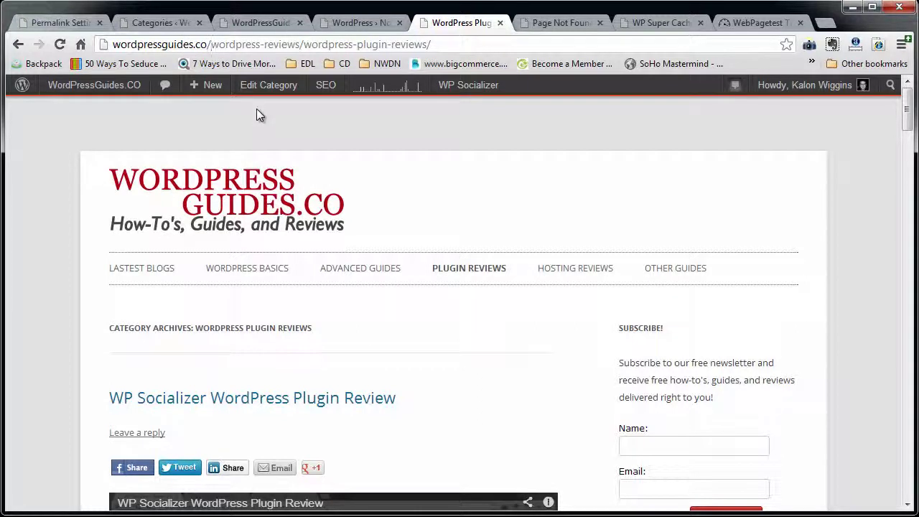
type("category/")
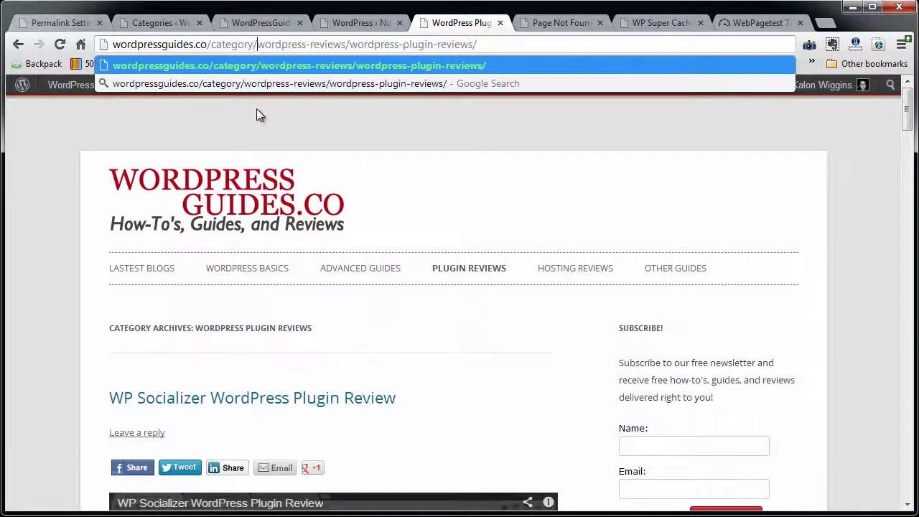
key("BackSpace")
key("BackSpace")
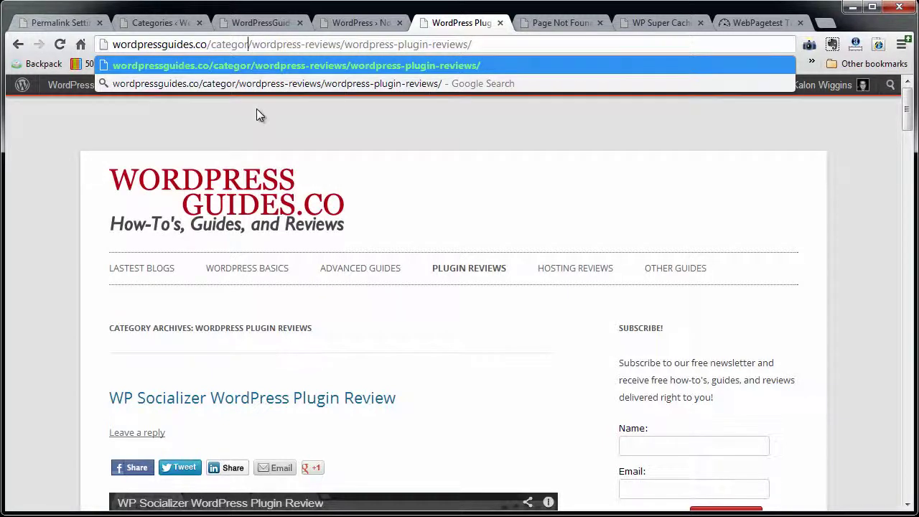
type("ies/")
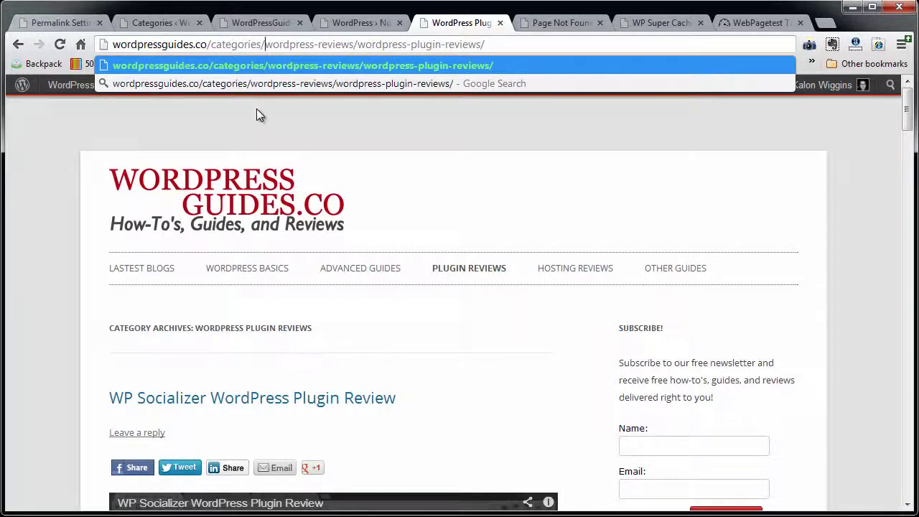
key("BackSpace")
key("BackSpace")
key("BackSpace")
key("BackSpace")
key("BackSpace")
key("BackSpace")
key("BackSpace")
key("BackSpace")
key("BackSpace")
key("BackSpace")
key("BackSpace")
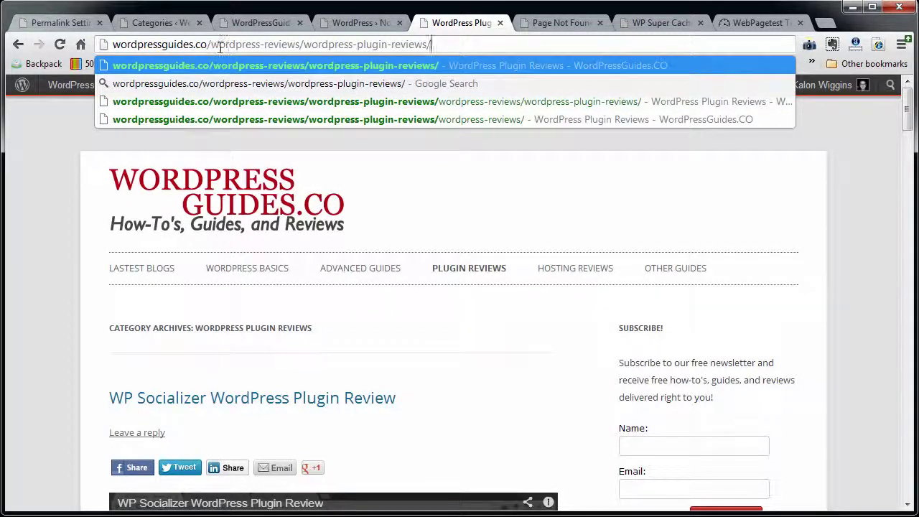
left_click(61, 22)
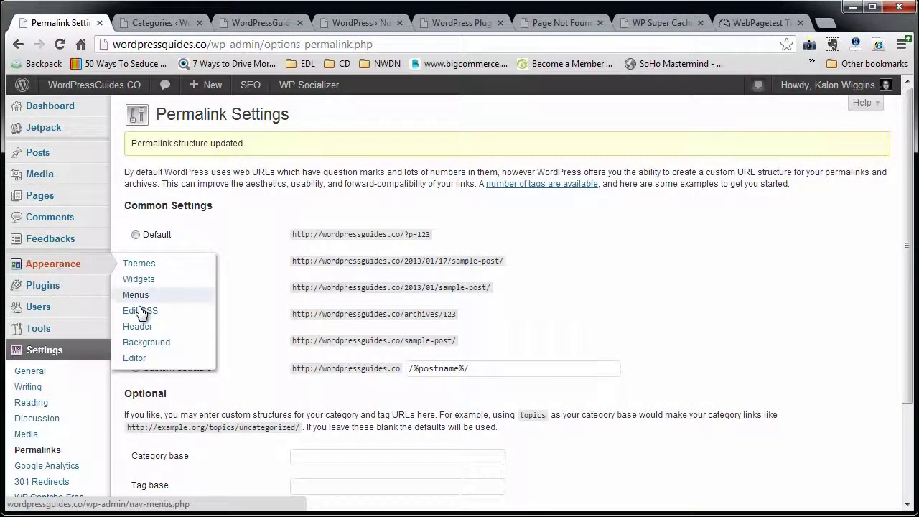
Search Plugins > Add New for 'No category parents'.
left_click(62, 290)
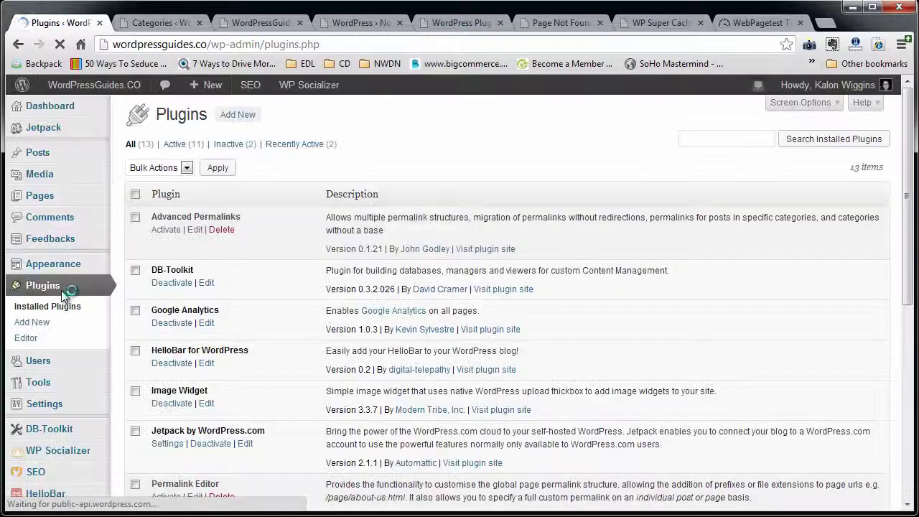
left_click(237, 114)
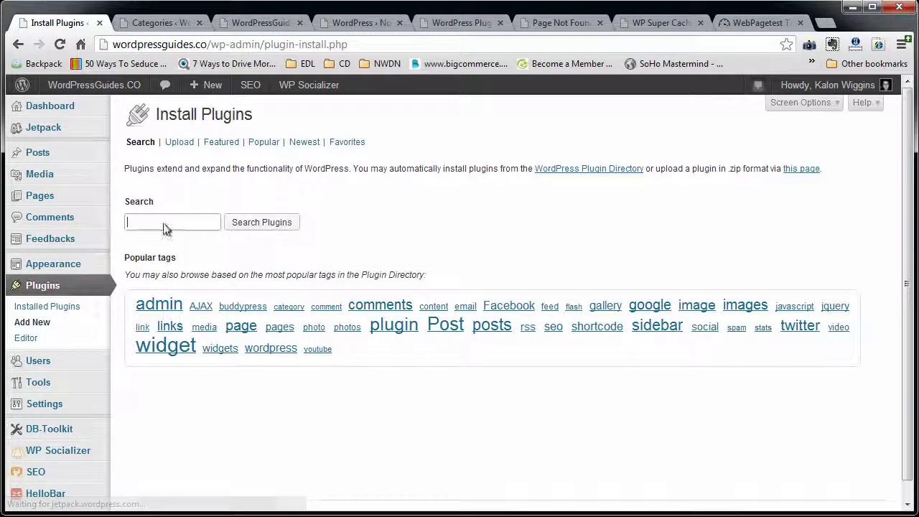
right_click(162, 220)
left_click(208, 297)
left_click(261, 222)
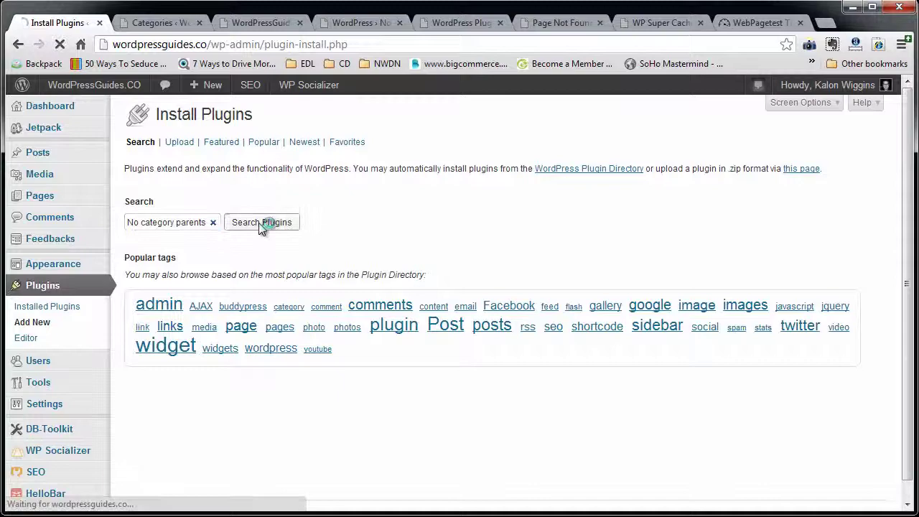
scroll(205, 332, "down", 3)
scroll(205, 331, "up", 3)
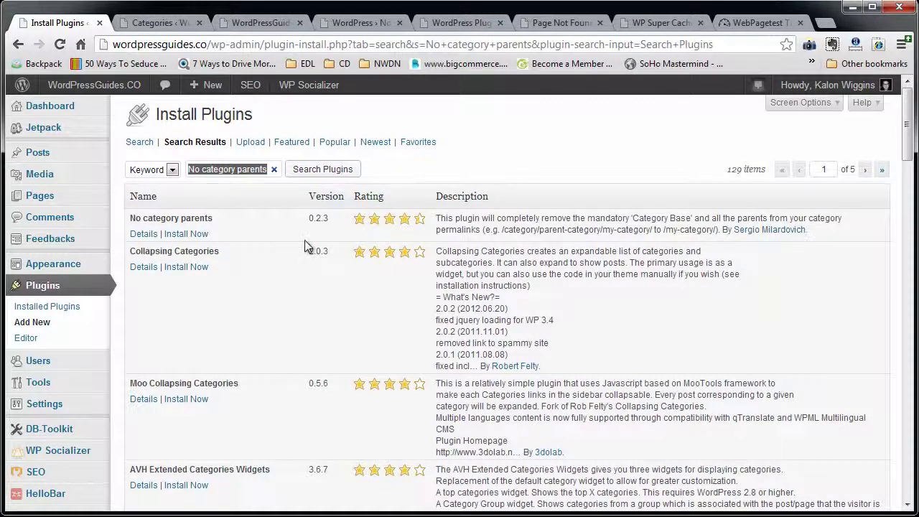
Install the No category parents plugin and return to the Plugin Reviews archive.
left_click(199, 236)
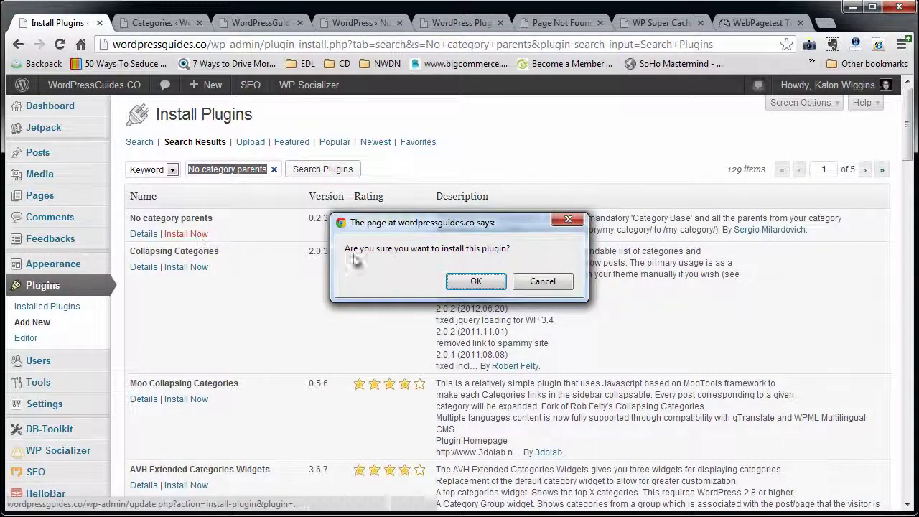
key("Return")
left_click(461, 22)
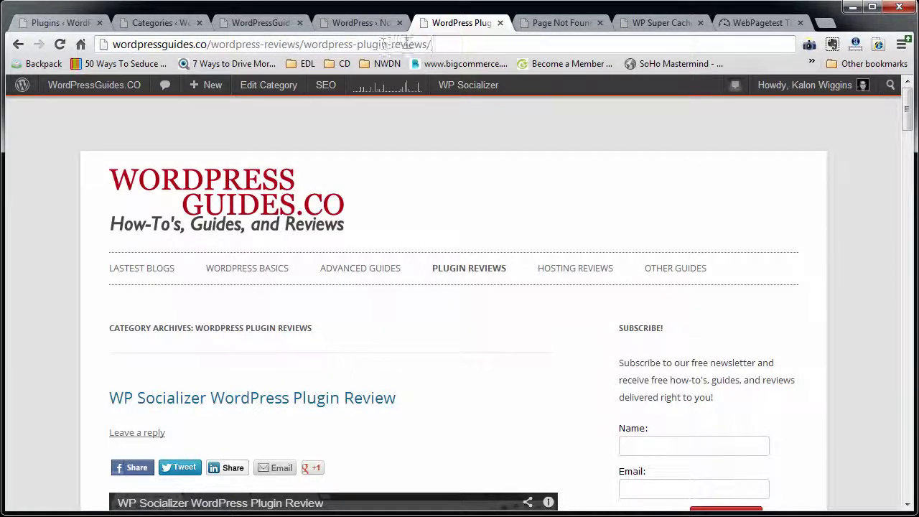
Reload the short /wordpress-plugin-reviews/ address so it shows the Plugin Reviews archive instead of a 404.
left_click(544, 26)
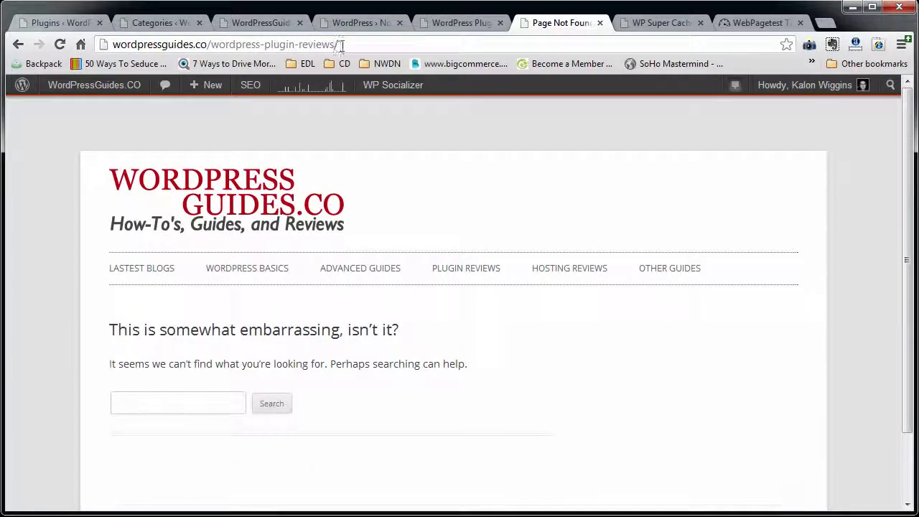
left_click_drag(341, 44, 114, 41)
left_click(59, 44)
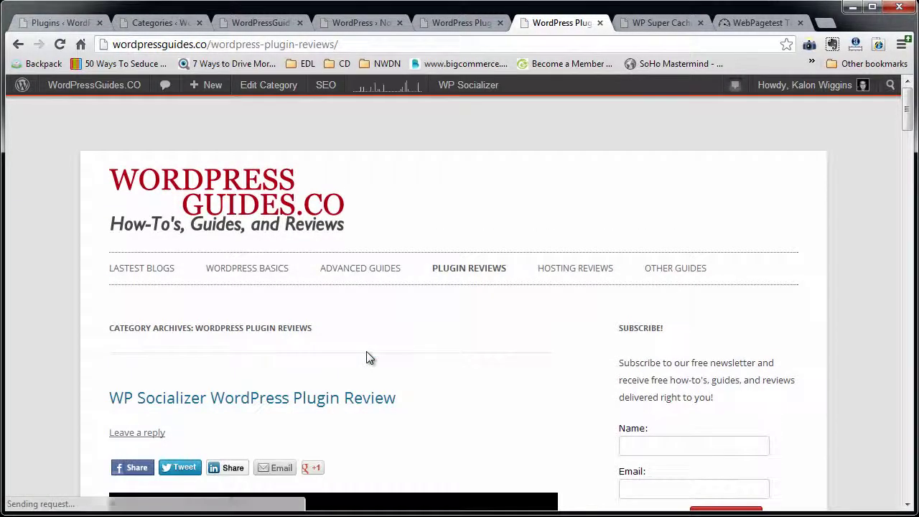
scroll(366, 356, "down", 4)
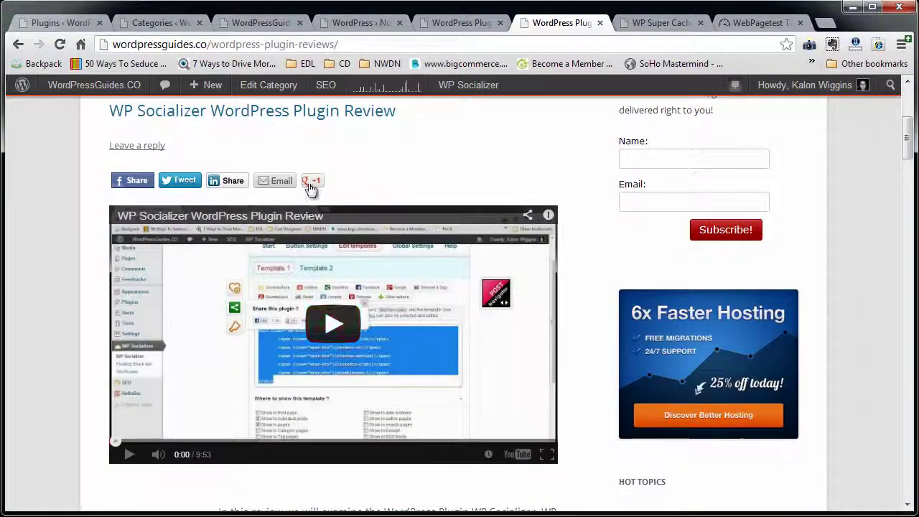
scroll(366, 309, "up", 4)
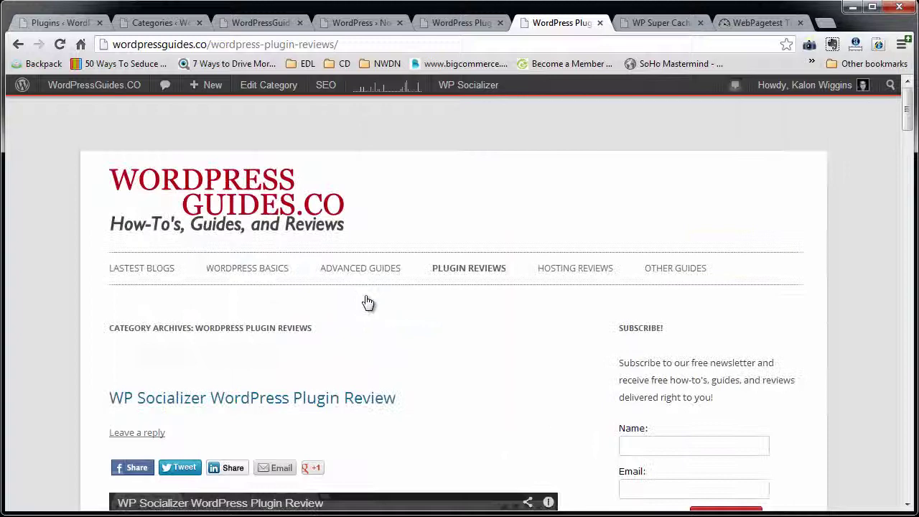
Reload the old nested address and confirm it still lists the WP Socializer review.
left_click(461, 22)
key("F5")
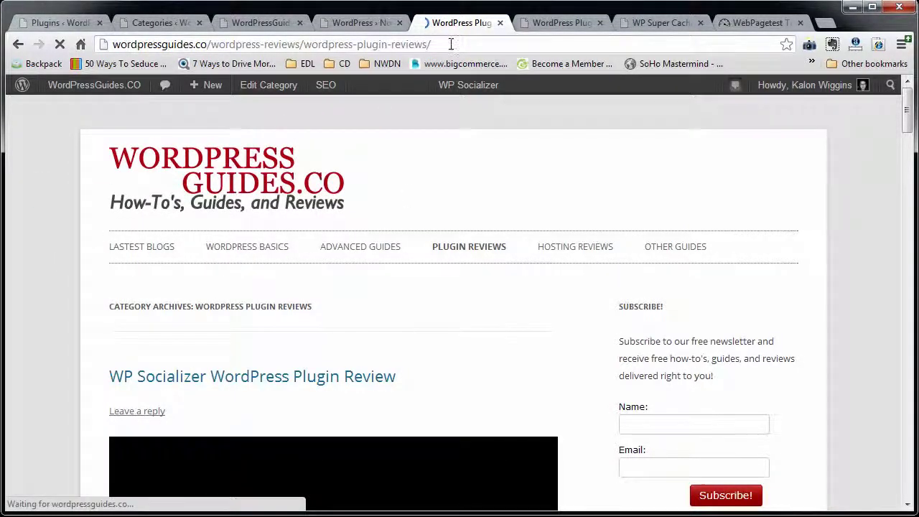
left_click_drag(451, 44, 119, 45)
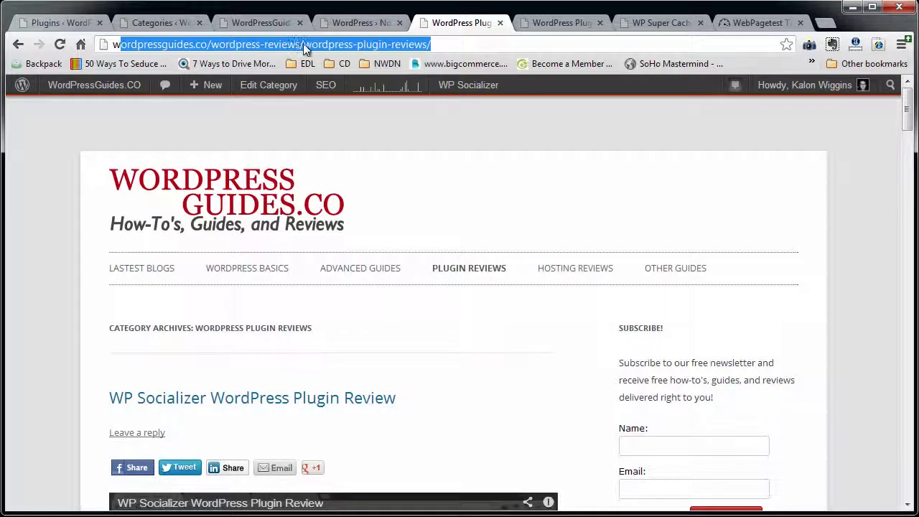
left_click(321, 45)
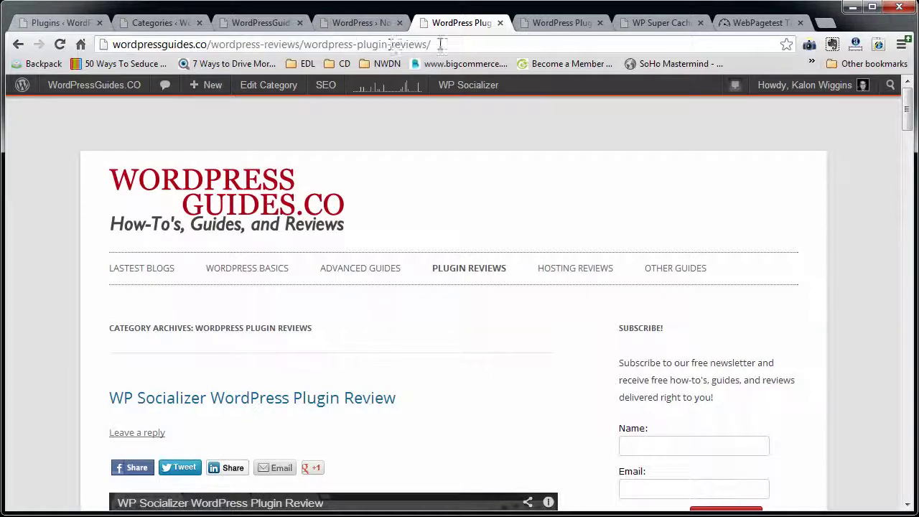
scroll(351, 316, "down", 2)
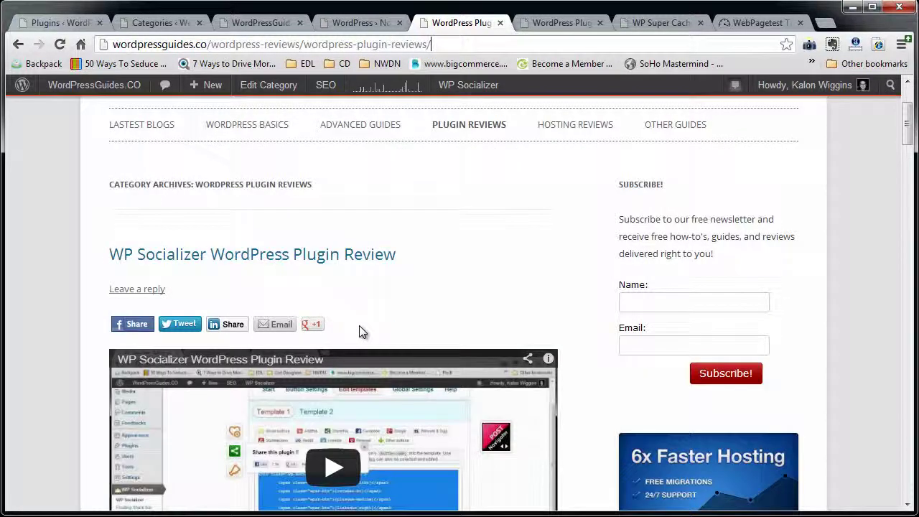
left_click_drag(409, 264, 63, 254)
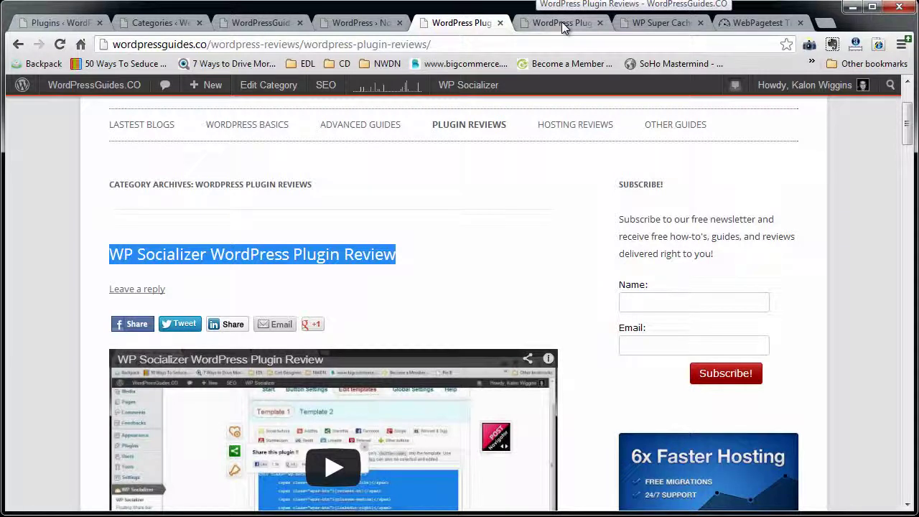
Compare the wordpress-reviews nested address with the short-address archive tab.
left_click_drag(211, 44, 301, 44)
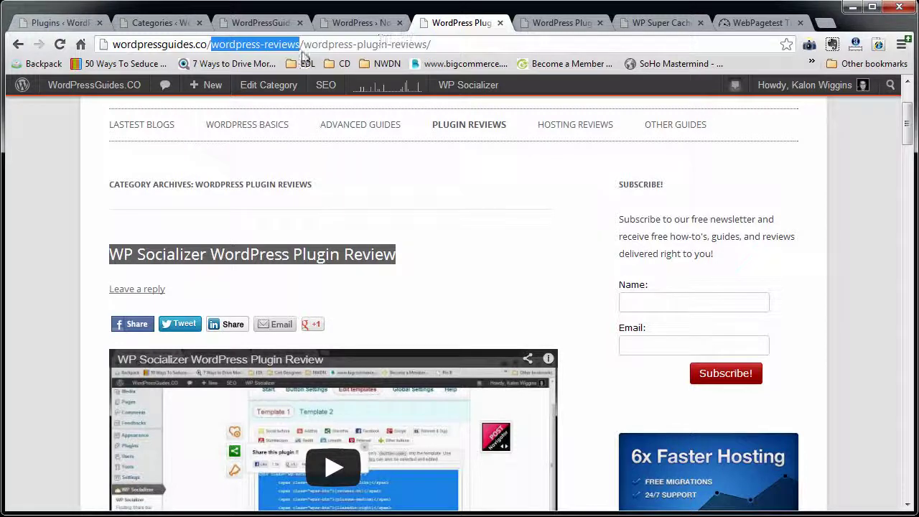
left_click(563, 23)
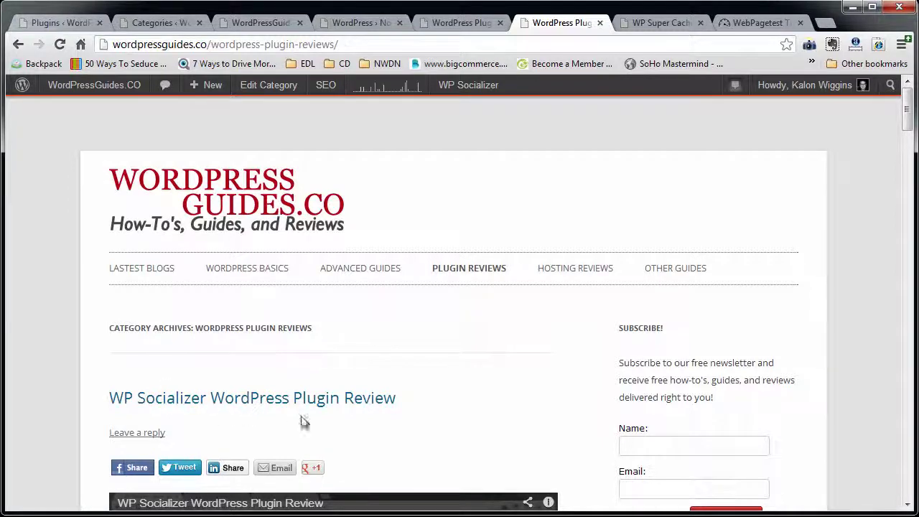
scroll(404, 424, "down", 3)
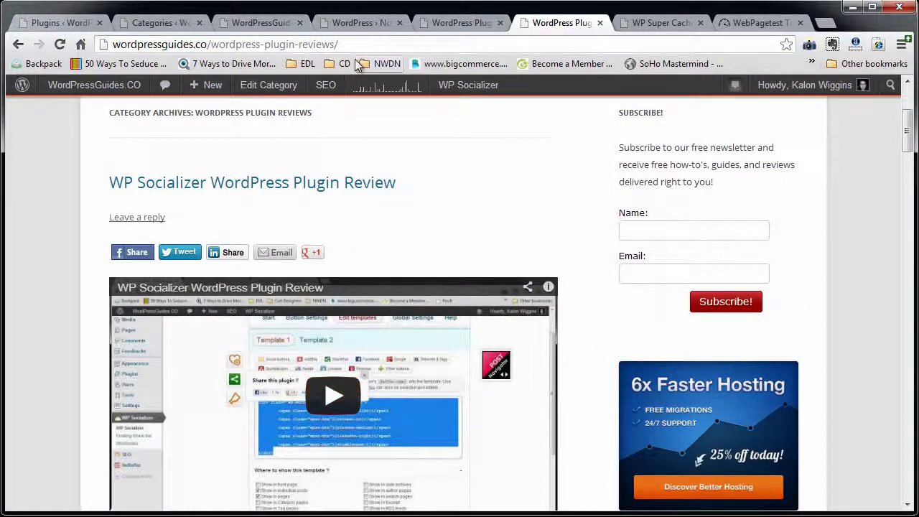
left_click(465, 24)
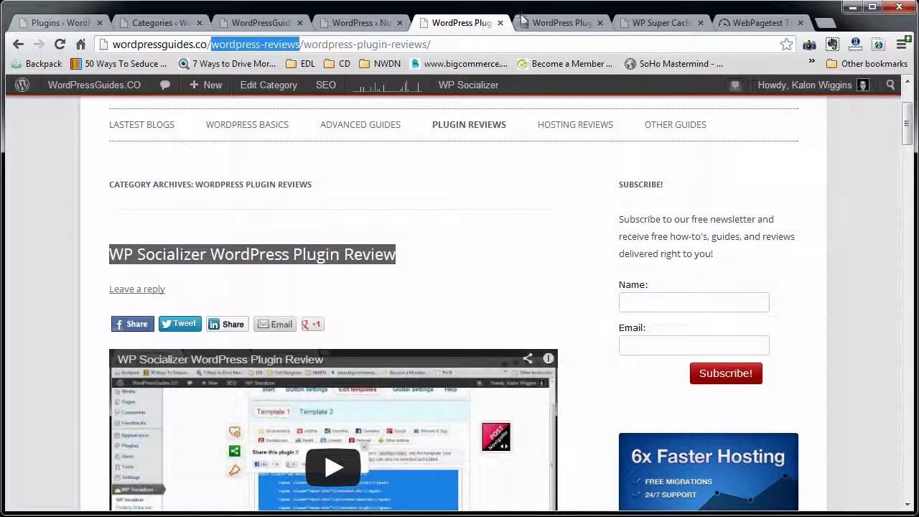
key("ctrl+Tab")
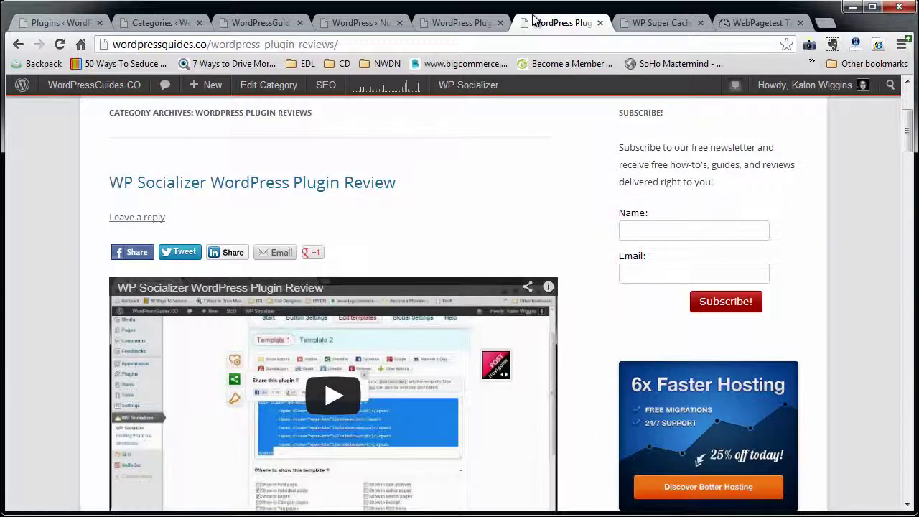
Remove wordpress-reviews from the long address, then revisit the No category parents directory page heading.
left_click(454, 22)
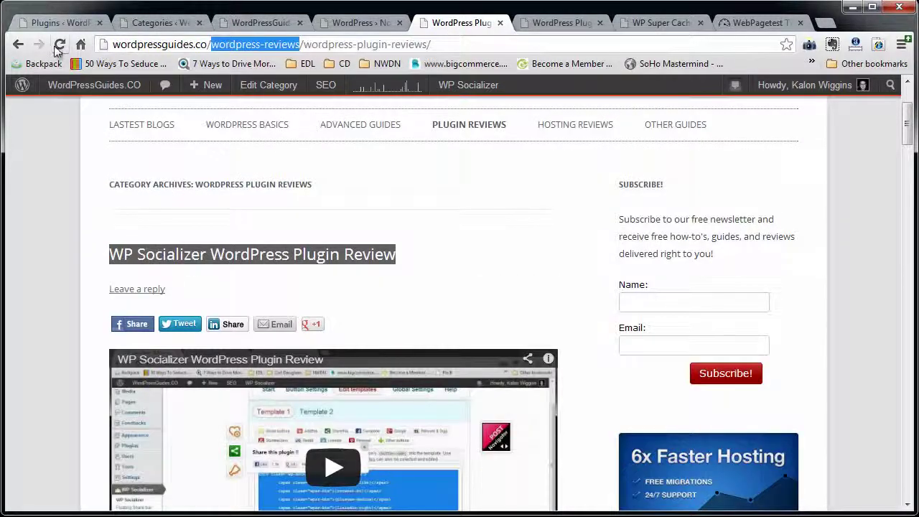
key("BackSpace")
key("Return")
key("ctrl+shift+Tab")
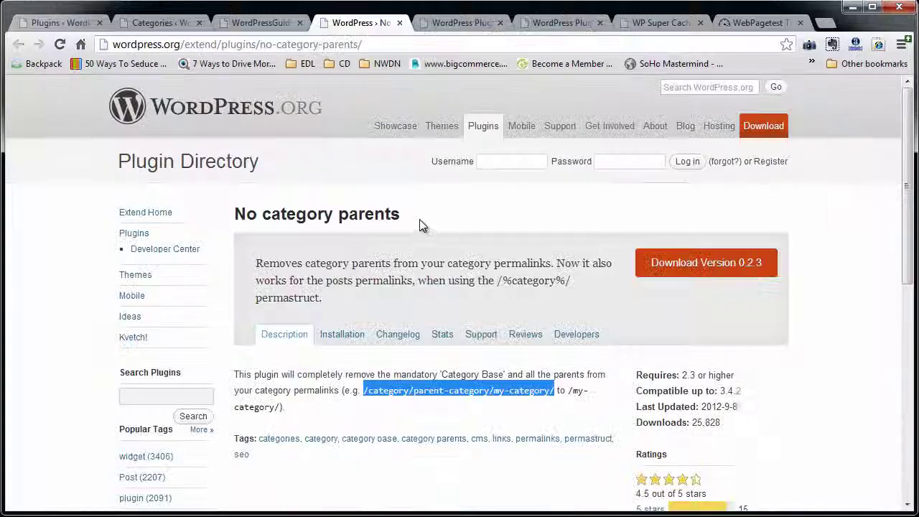
left_click_drag(408, 215, 237, 213)
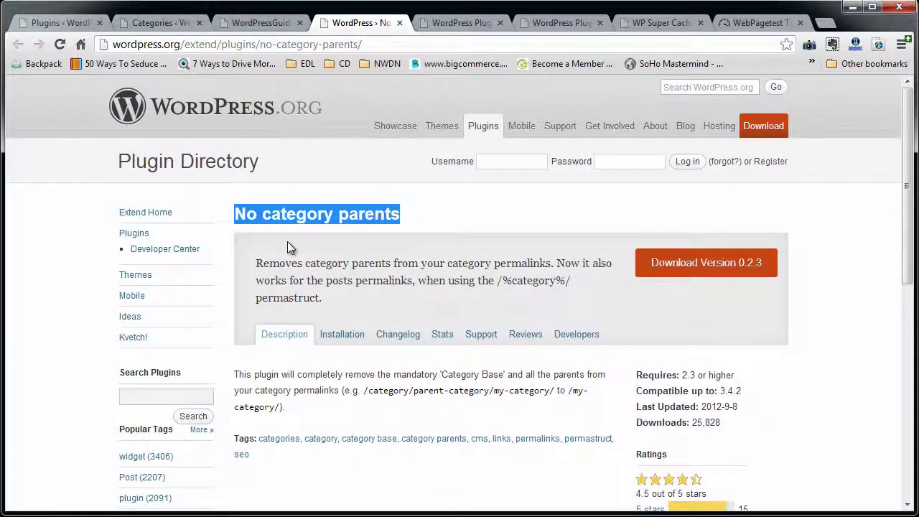